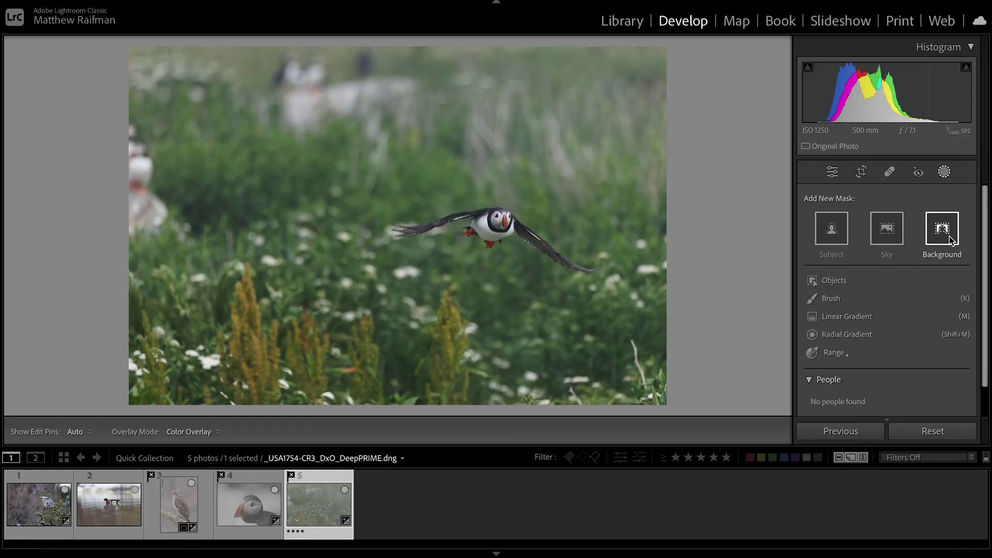
- Add a background mask with Texture -47, Clarity -45, Sharpness -46 and Dehaze -10
{"action": "left_click", "coordinate": [941, 229]}
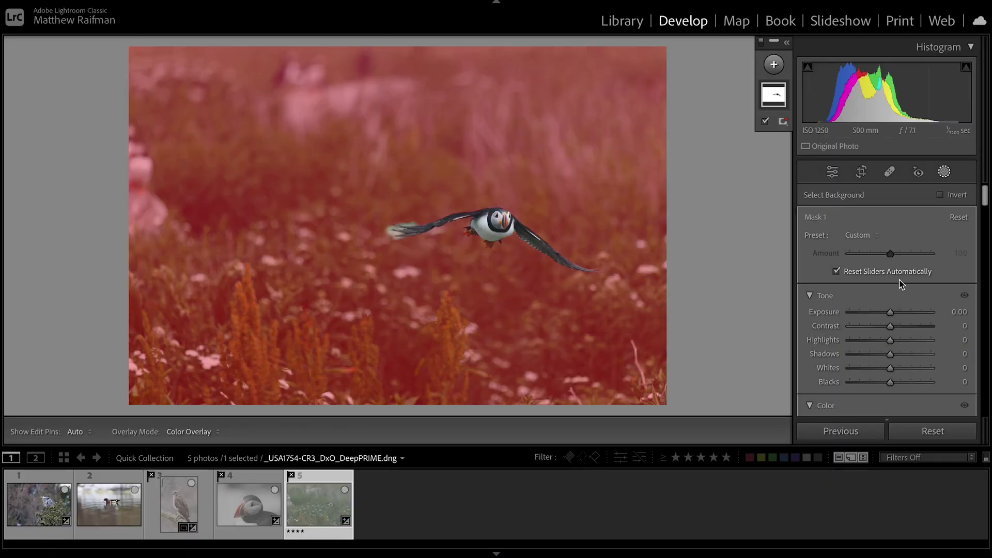
{"action": "scroll", "coordinate": [892, 293], "scroll_direction": "down", "scroll_amount": 10}
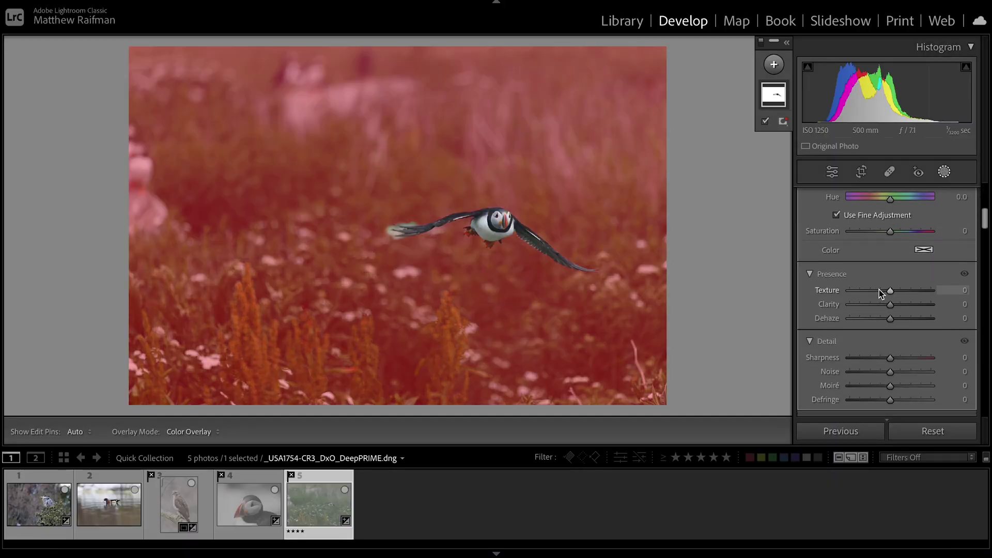
{"action": "left_click", "coordinate": [871, 290]}
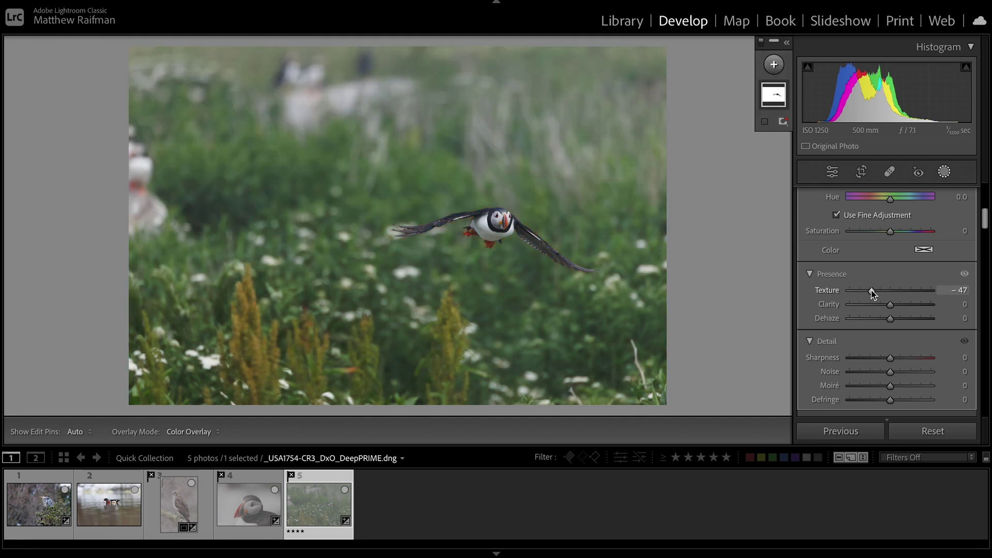
{"action": "left_click", "coordinate": [872, 305]}
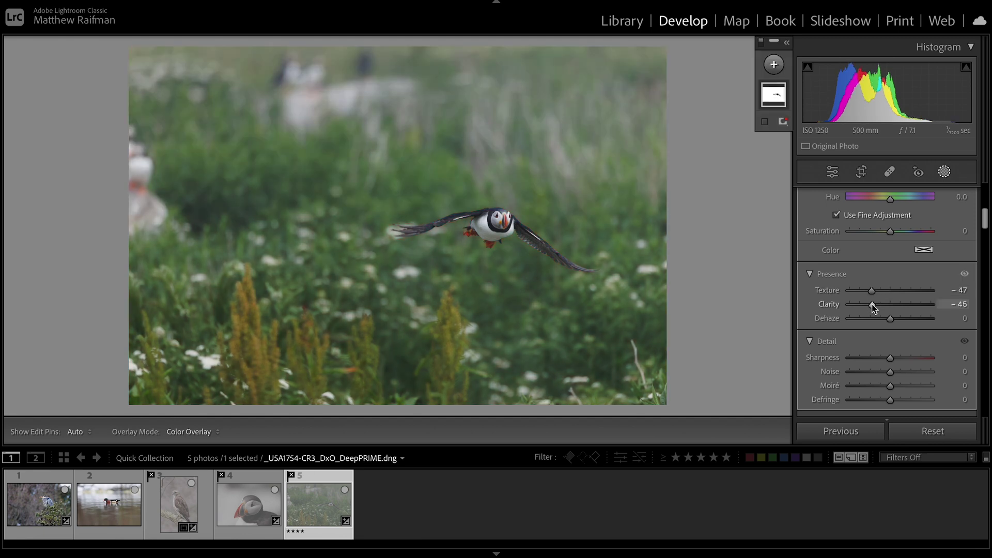
{"action": "left_click", "coordinate": [871, 359]}
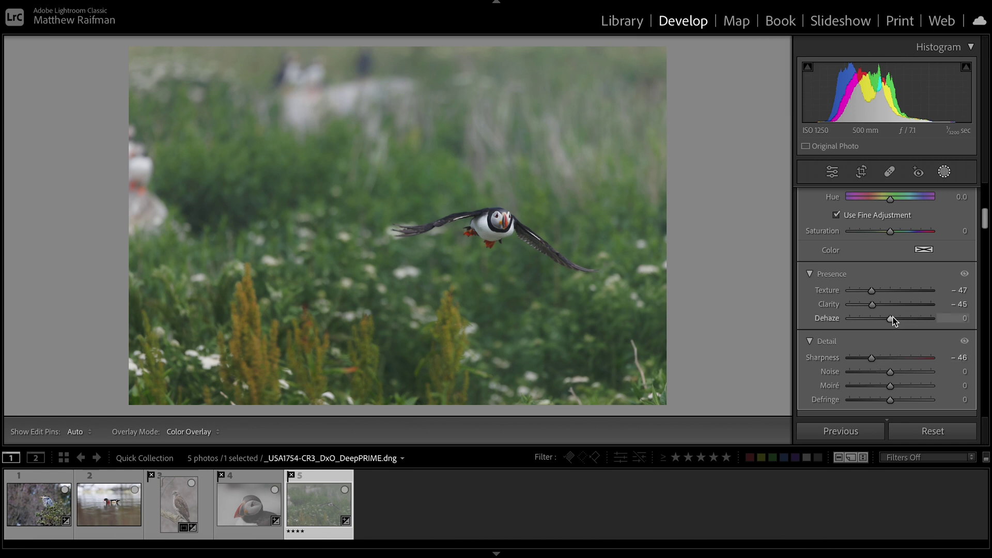
{"action": "left_click_drag", "start_coordinate": [893, 319], "coordinate": [888, 321]}
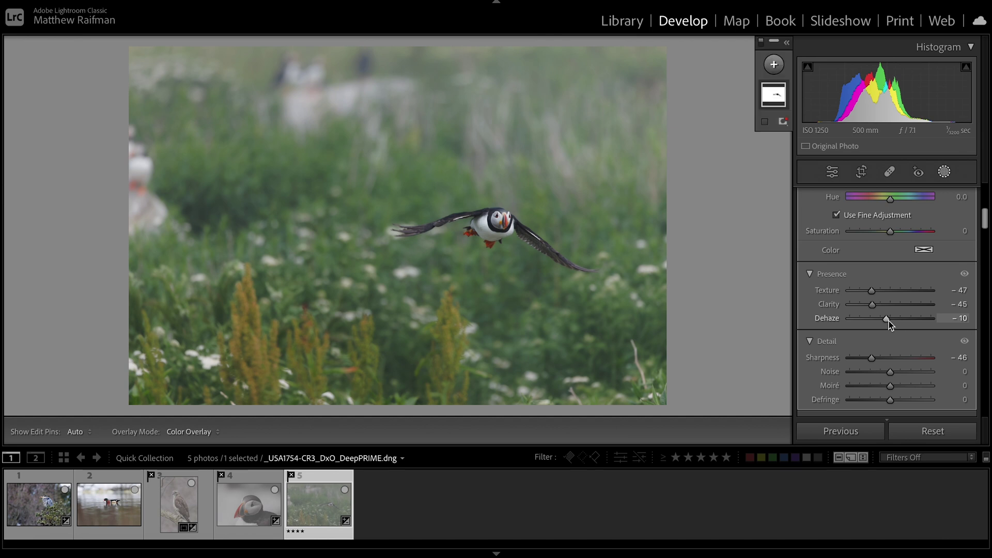
- Lift the background mask's exposure to +0.12 and close masking
{"action": "scroll", "coordinate": [888, 323], "scroll_direction": "up", "scroll_amount": 10}
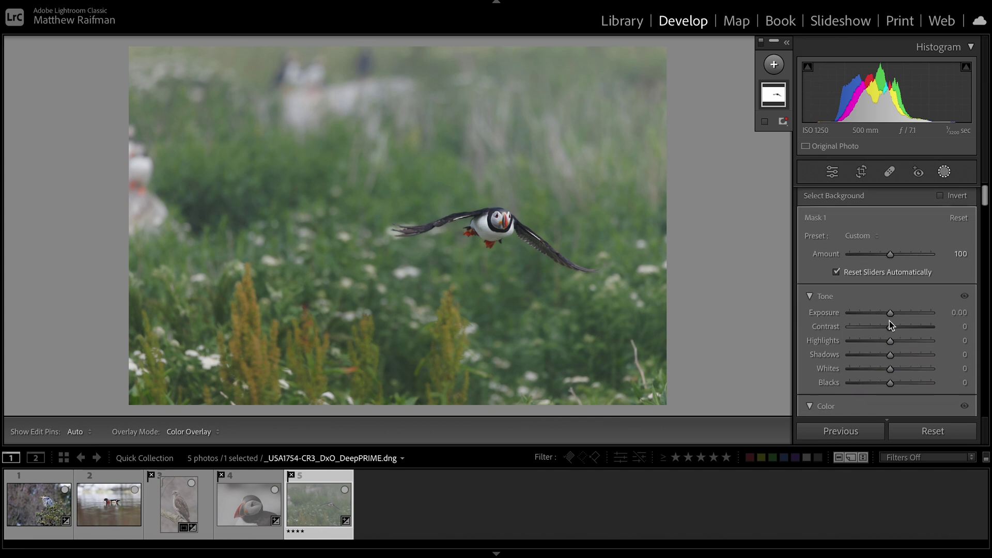
{"action": "left_click_drag", "start_coordinate": [892, 311], "coordinate": [893, 314]}
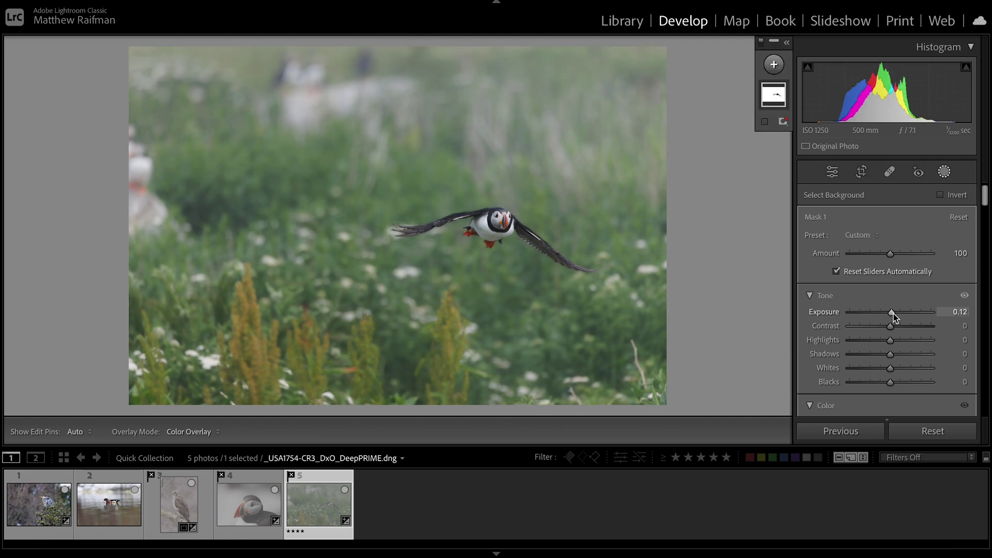
{"action": "left_click", "coordinate": [947, 170]}
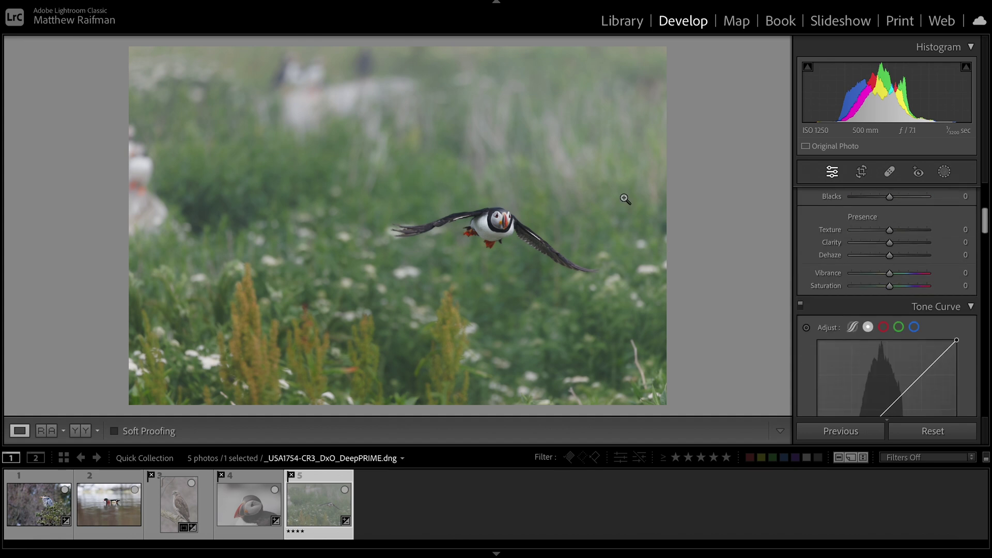
- Crop tighter around the puffin and compare the result with the before view
{"action": "left_click", "coordinate": [861, 171]}
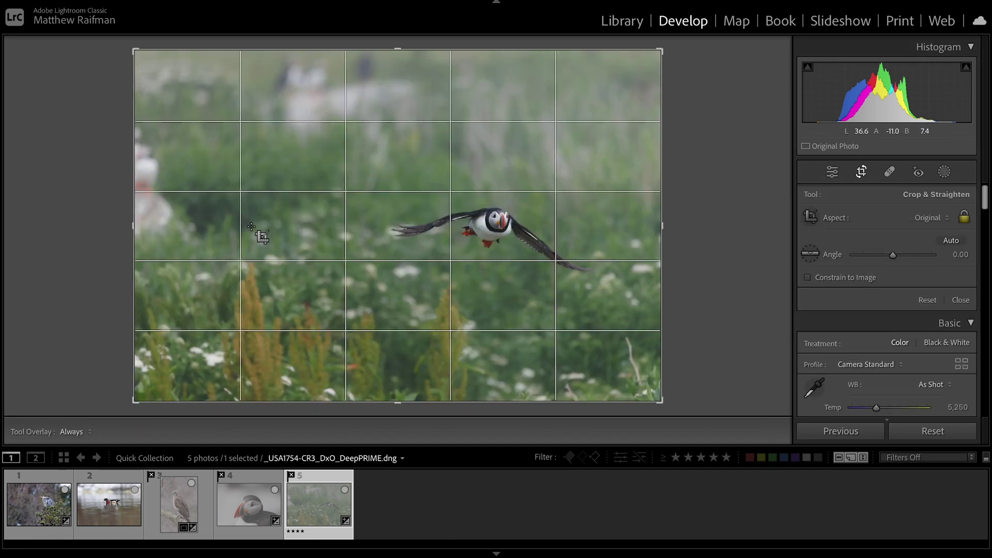
{"action": "left_click_drag", "start_coordinate": [133, 219], "coordinate": [191, 221]}
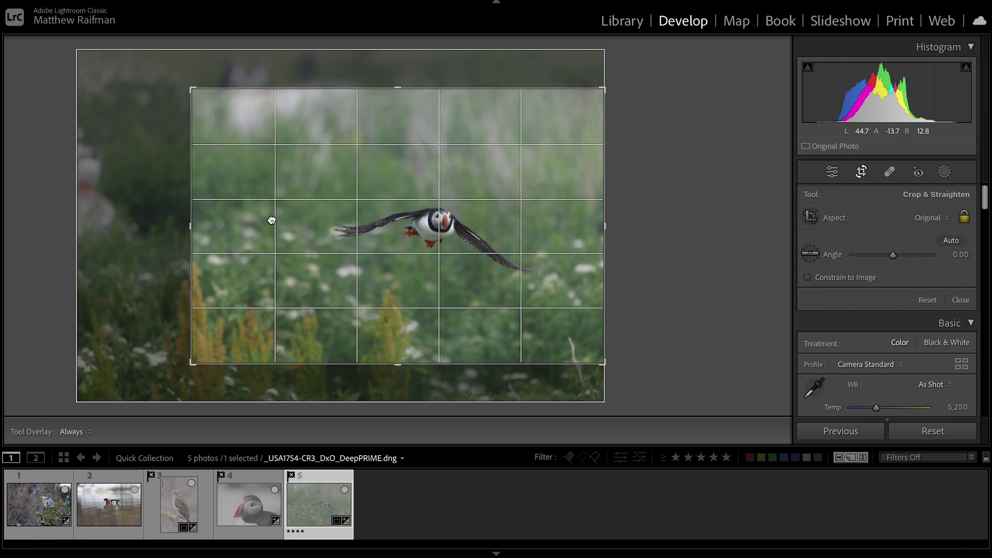
{"action": "key", "text": "Return"}
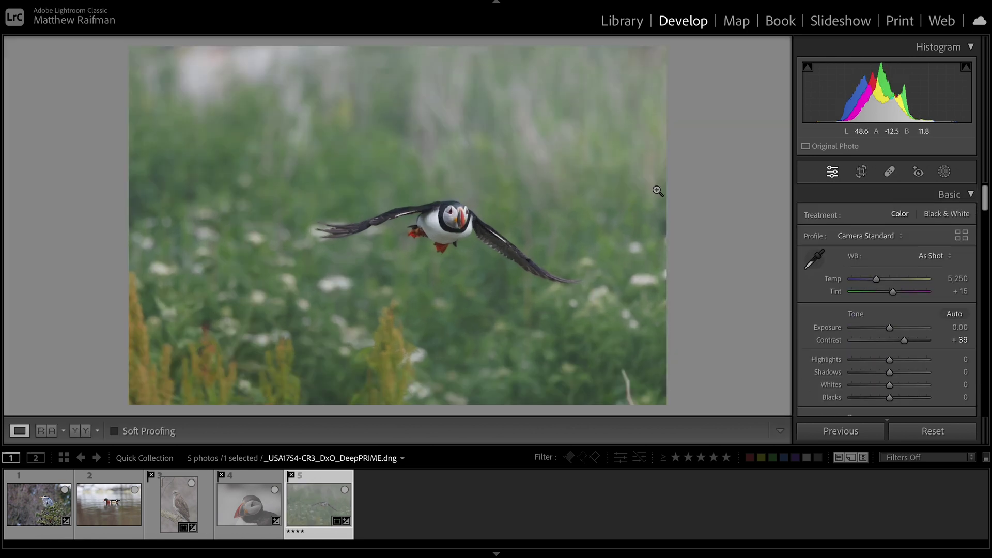
{"action": "key", "text": "backslash"}
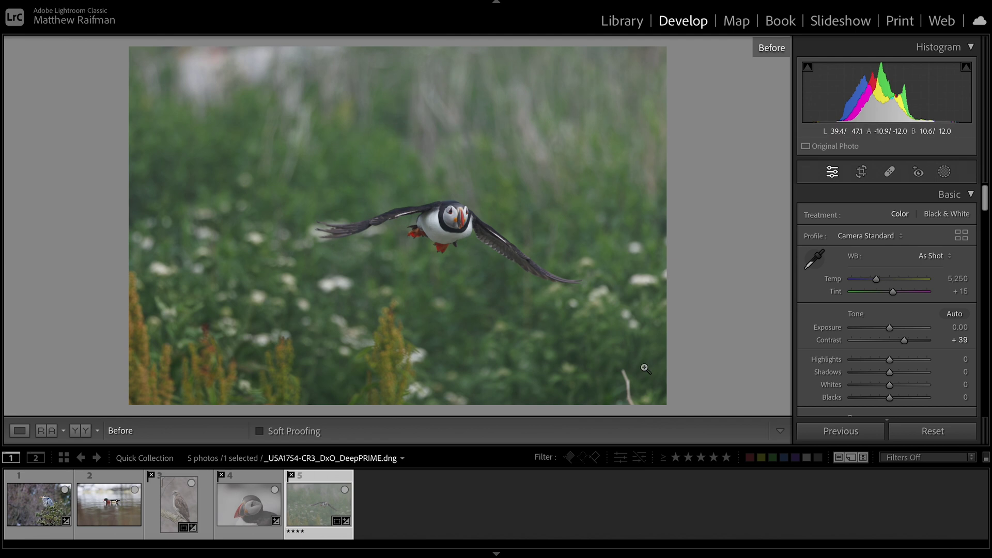
{"action": "key", "text": "backslash"}
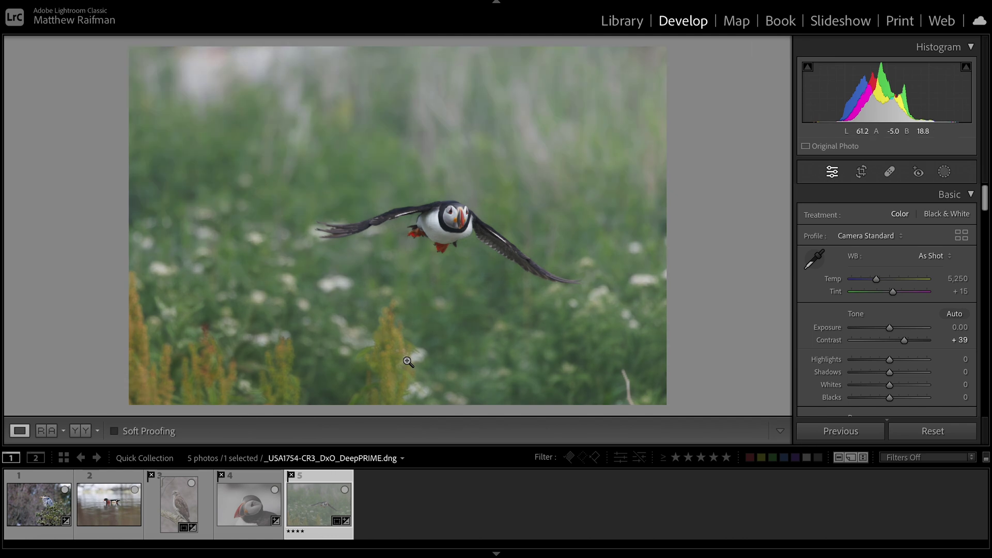
{"action": "key", "text": "backslash"}
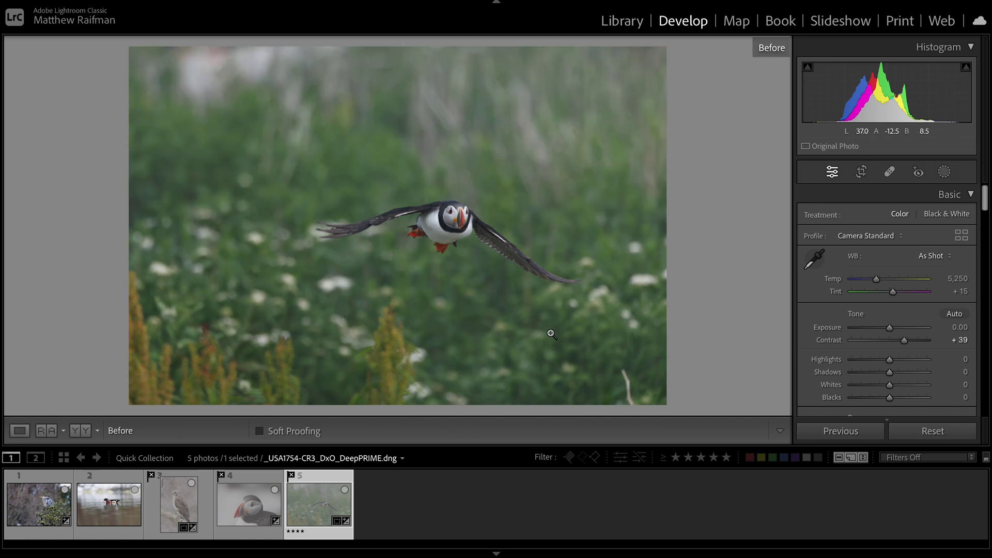
{"action": "key", "text": "backslash"}
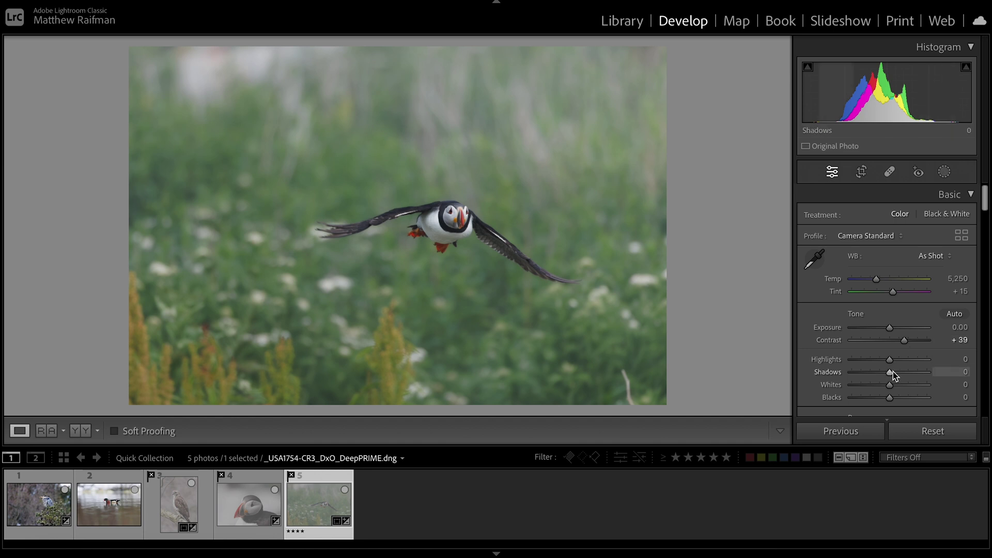
- Raise contrast to +50 and lower vibrance to -11, checking against the before view
{"action": "left_click_drag", "start_coordinate": [904, 340], "coordinate": [909, 342]}
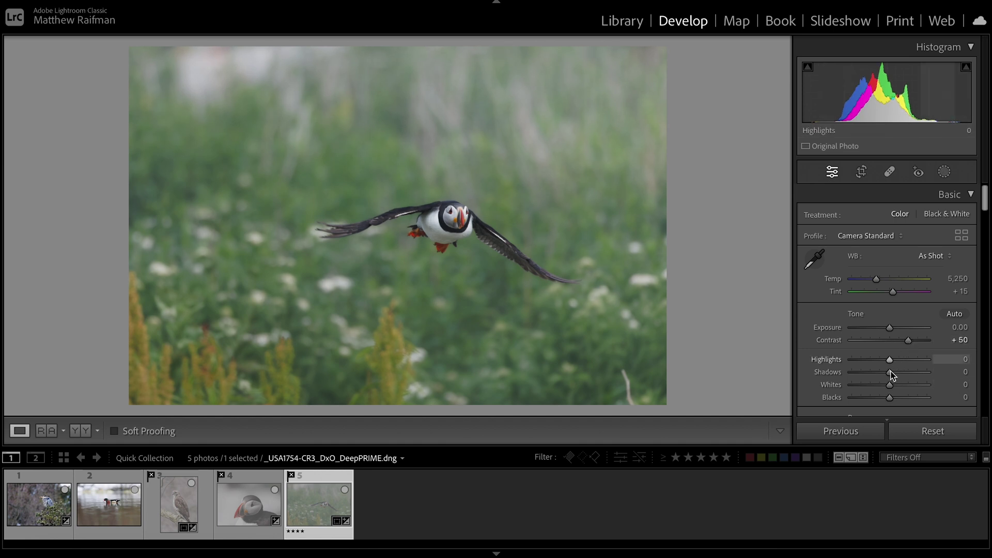
{"action": "scroll", "coordinate": [890, 374], "scroll_direction": "down", "scroll_amount": 5}
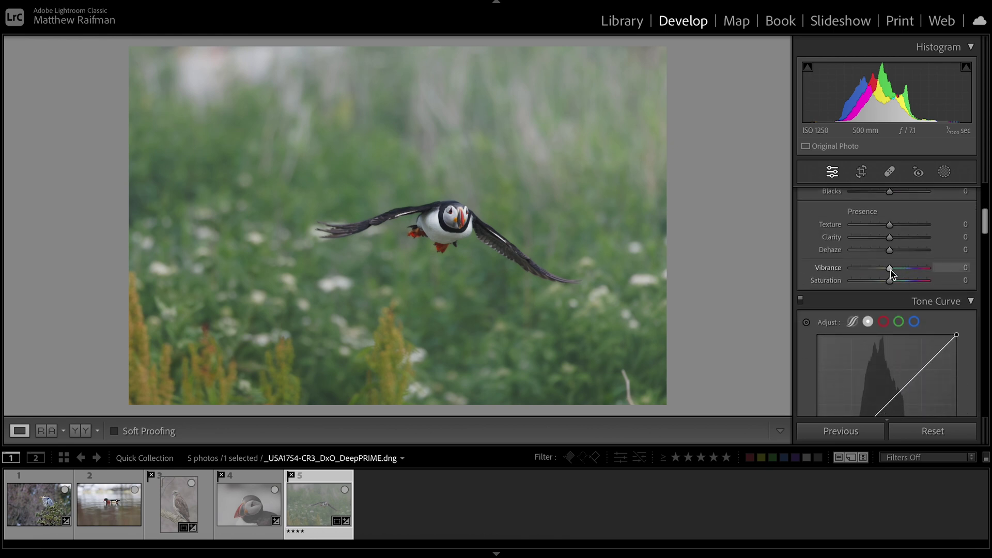
{"action": "left_click_drag", "start_coordinate": [890, 272], "coordinate": [885, 266]}
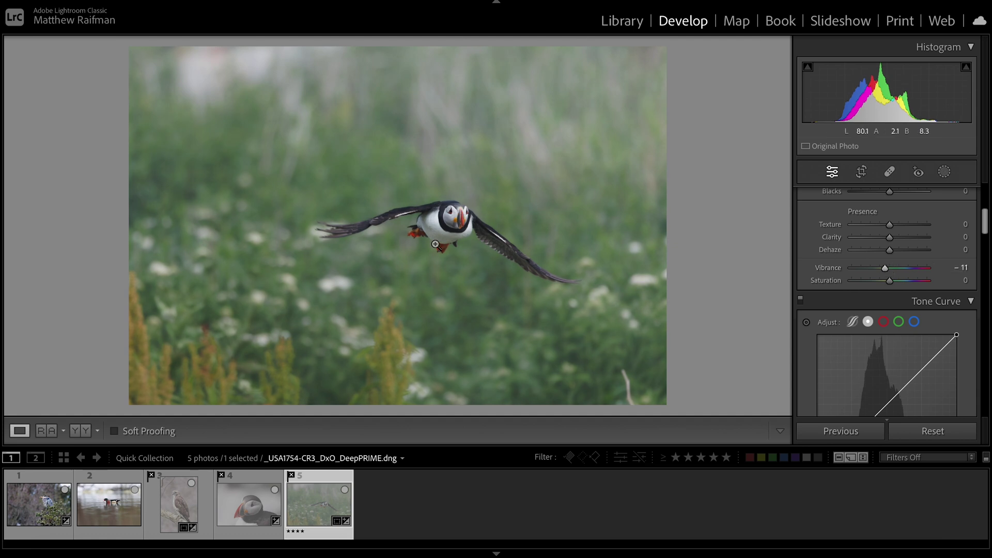
{"action": "key", "text": "backslash"}
{"action": "key", "text": "backslash"}
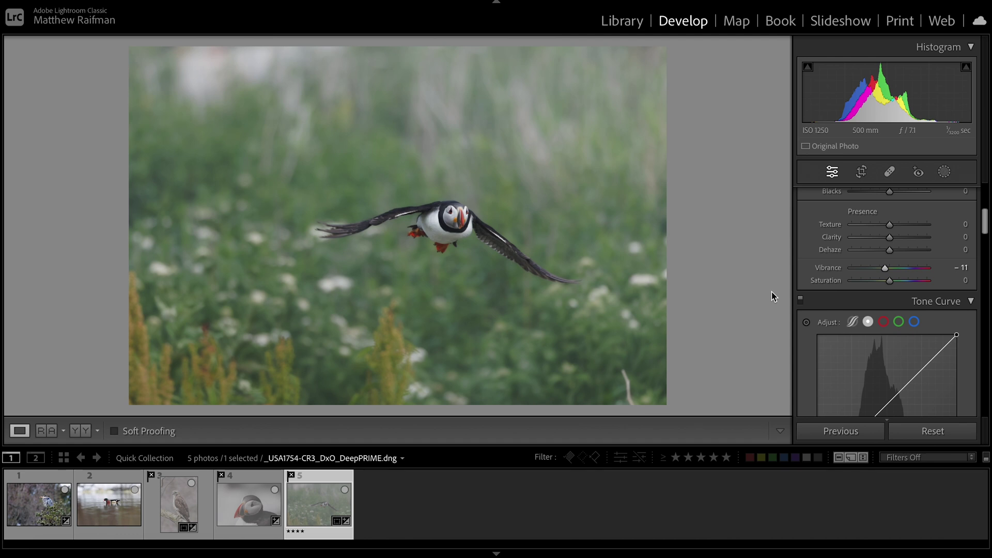
{"action": "left_click", "coordinate": [930, 431]}
- Send the puffin photo to Adobe Photoshop 2023 for editing and show its Filter menu
{"action": "right_click", "coordinate": [318, 514]}
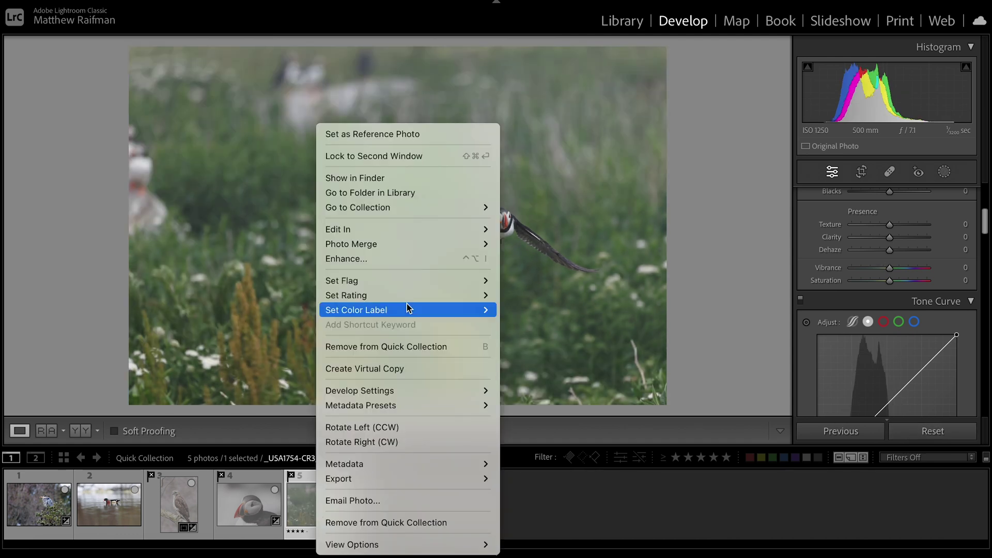
{"action": "mouse_move", "coordinate": [449, 230]}
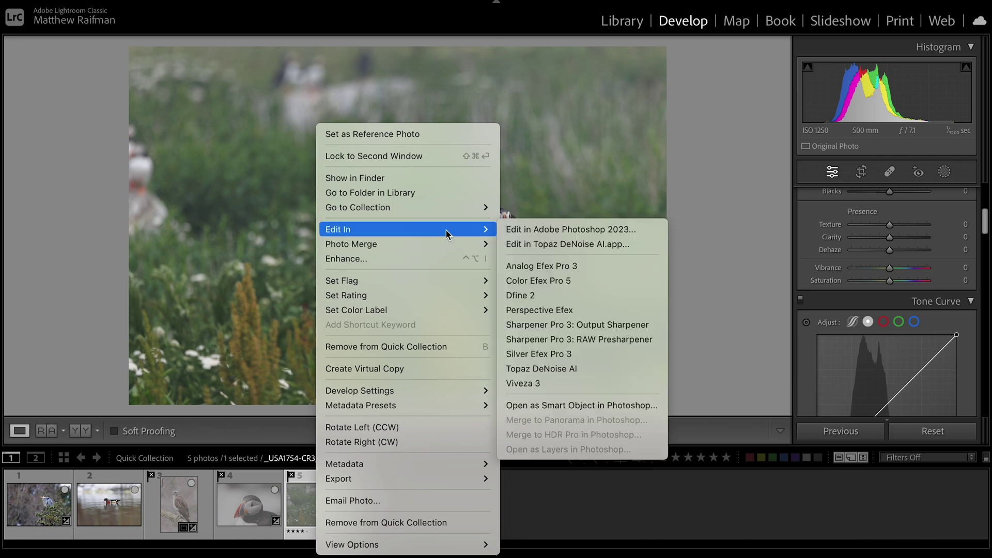
{"action": "left_click", "coordinate": [543, 230]}
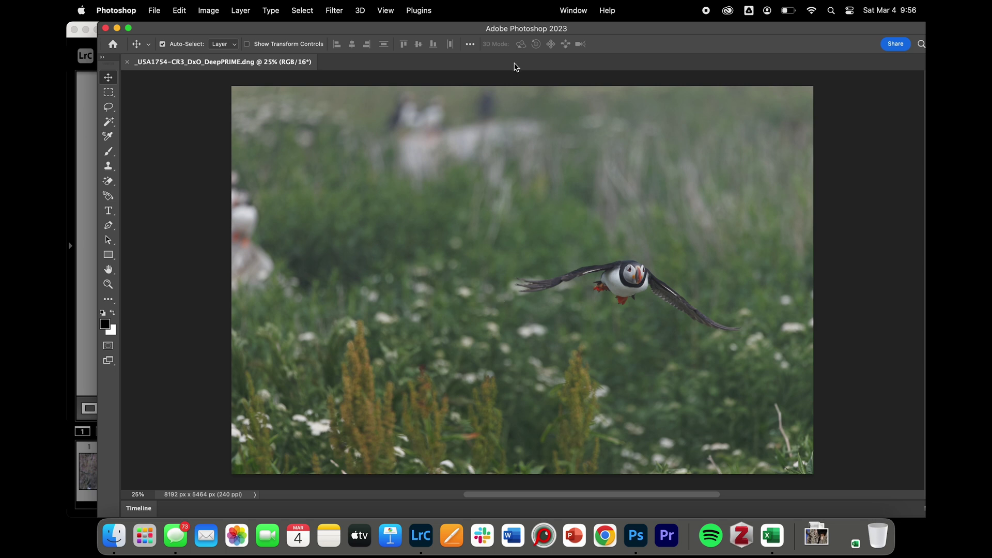
{"action": "left_click", "coordinate": [335, 12]}
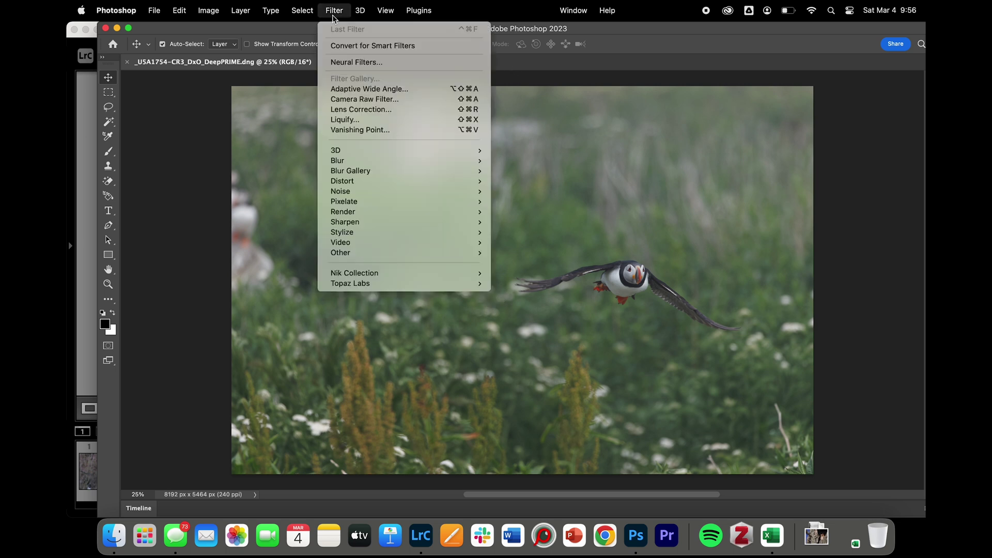
- In Neural Filters, enable Depth Blur and place its focal point on the flying puffin
{"action": "left_click", "coordinate": [347, 64]}
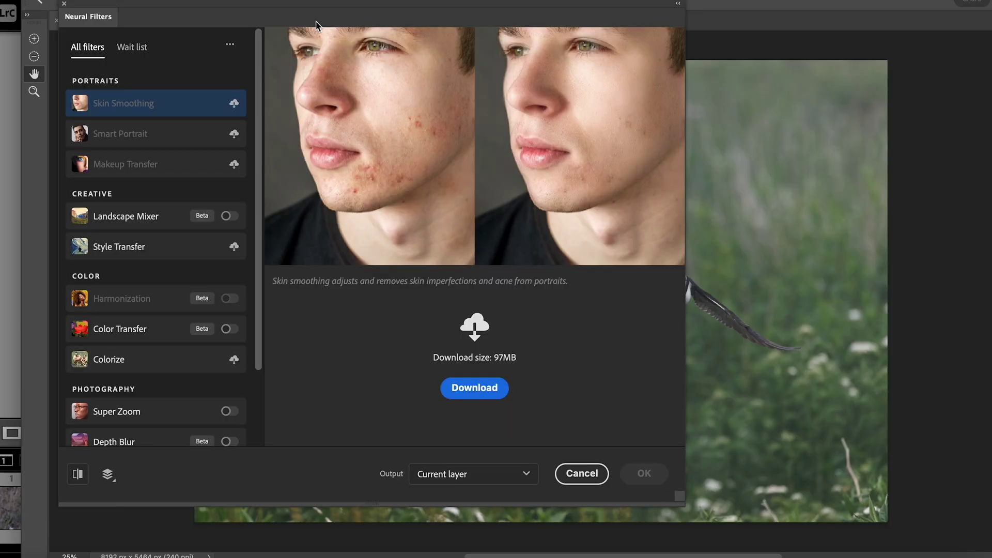
{"action": "left_click", "coordinate": [231, 442]}
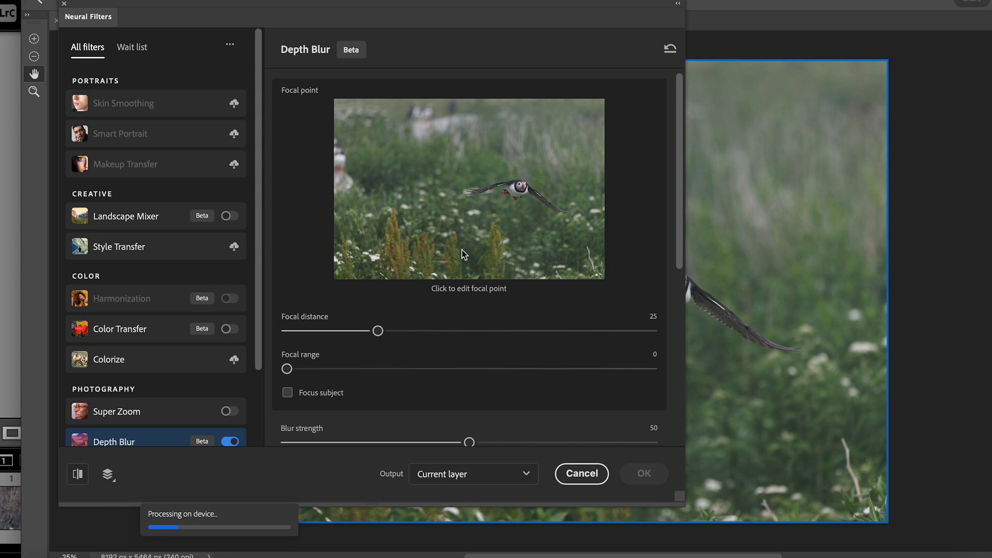
{"action": "scroll", "coordinate": [680, 253], "scroll_direction": "down", "scroll_amount": 3}
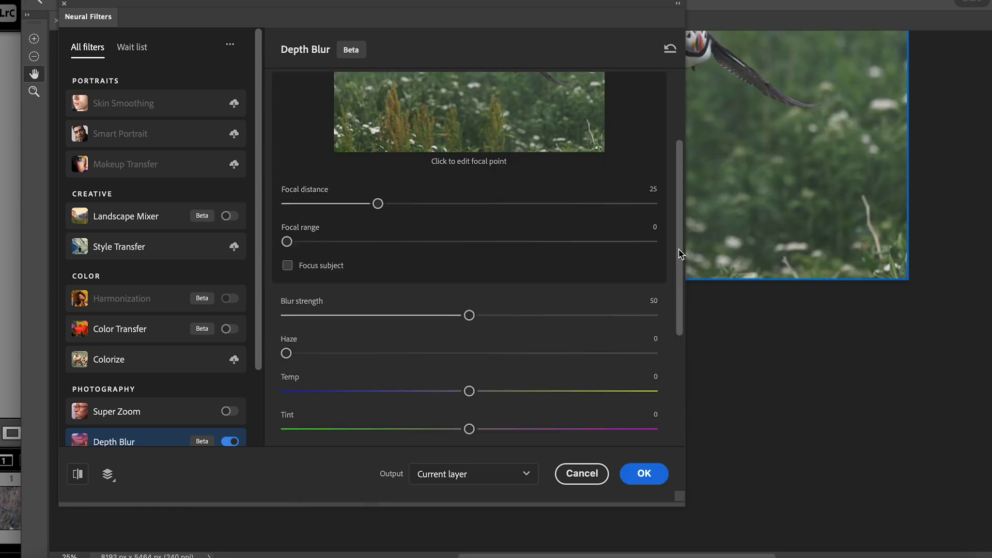
{"action": "scroll", "coordinate": [680, 253], "scroll_direction": "up", "scroll_amount": 3}
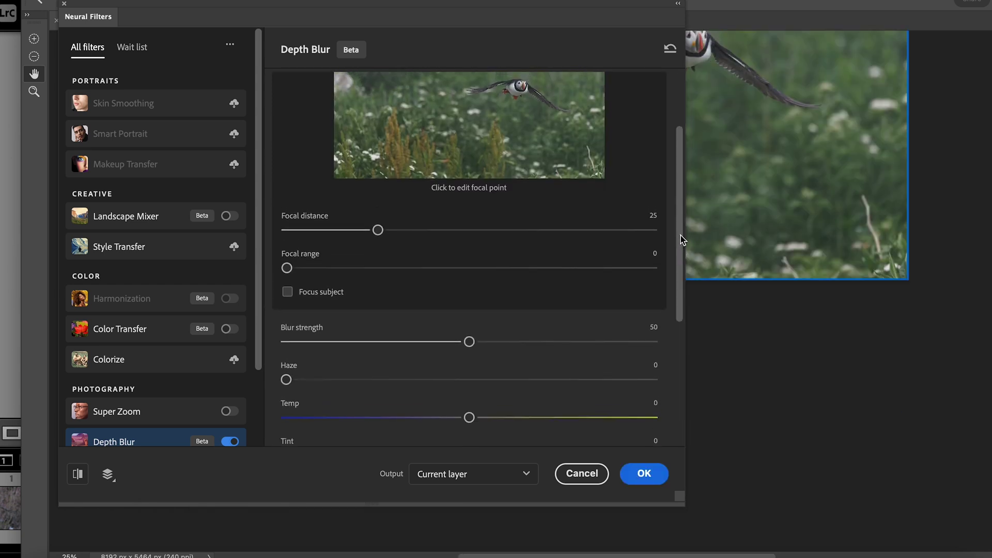
{"action": "left_click_drag", "start_coordinate": [683, 218], "coordinate": [686, 175]}
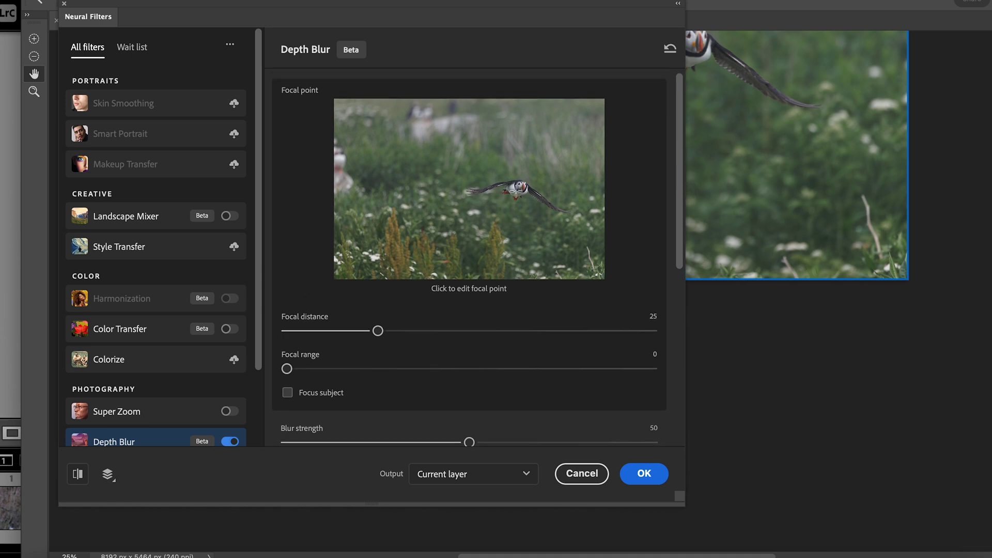
{"action": "left_click", "coordinate": [519, 187]}
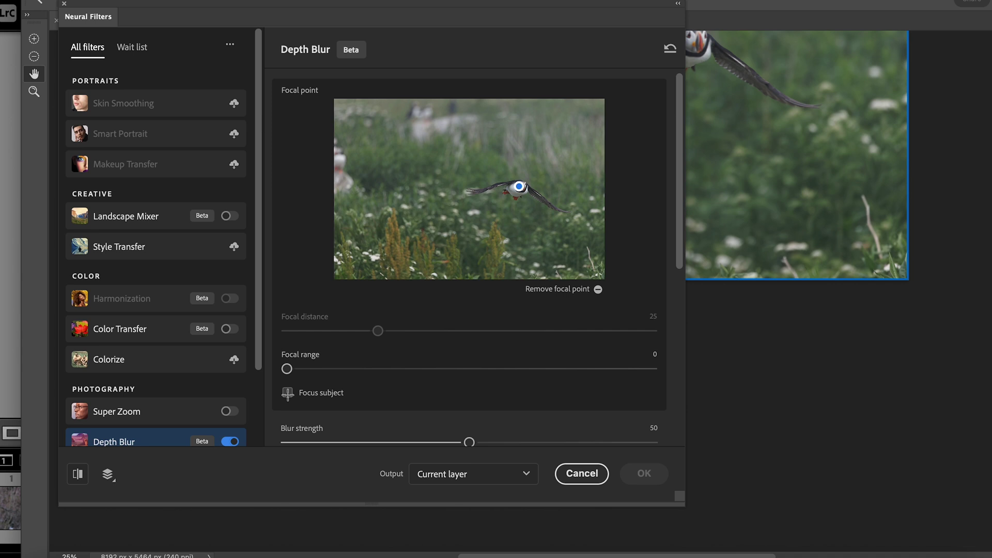
- Set the Depth Blur strength to 77 and apply the filter
{"action": "scroll", "coordinate": [287, 394], "scroll_direction": "down", "scroll_amount": 2}
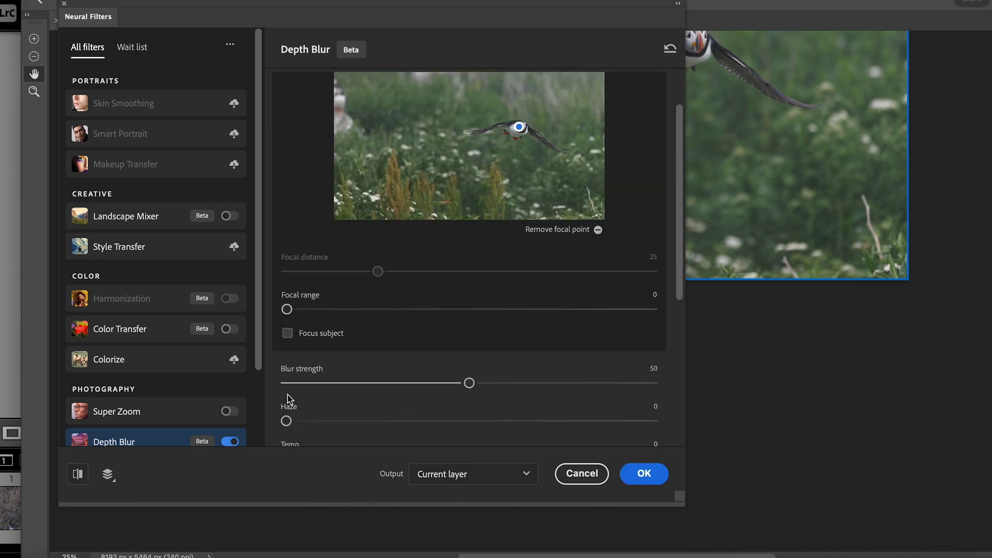
{"action": "scroll", "coordinate": [497, 385], "scroll_direction": "up", "scroll_amount": 1}
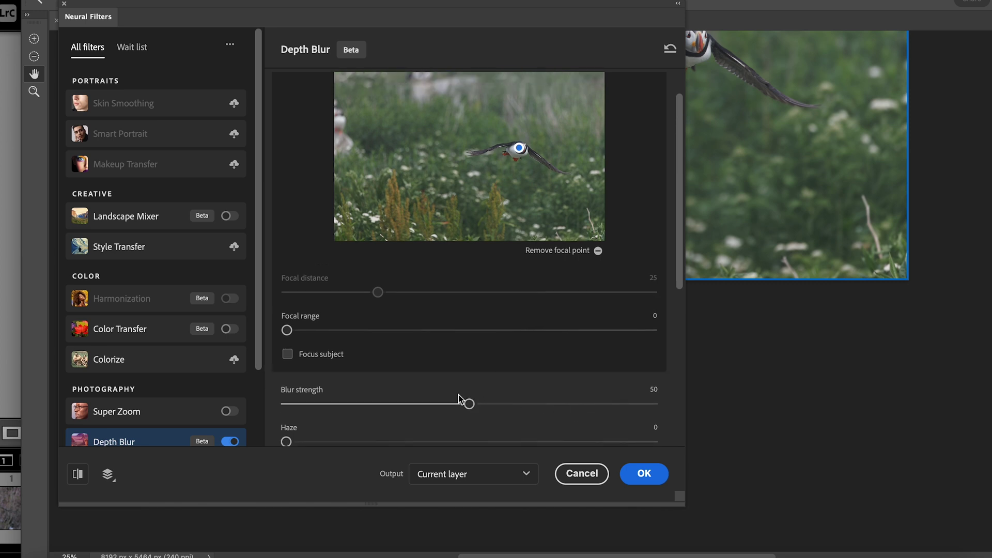
{"action": "left_click", "coordinate": [569, 404]}
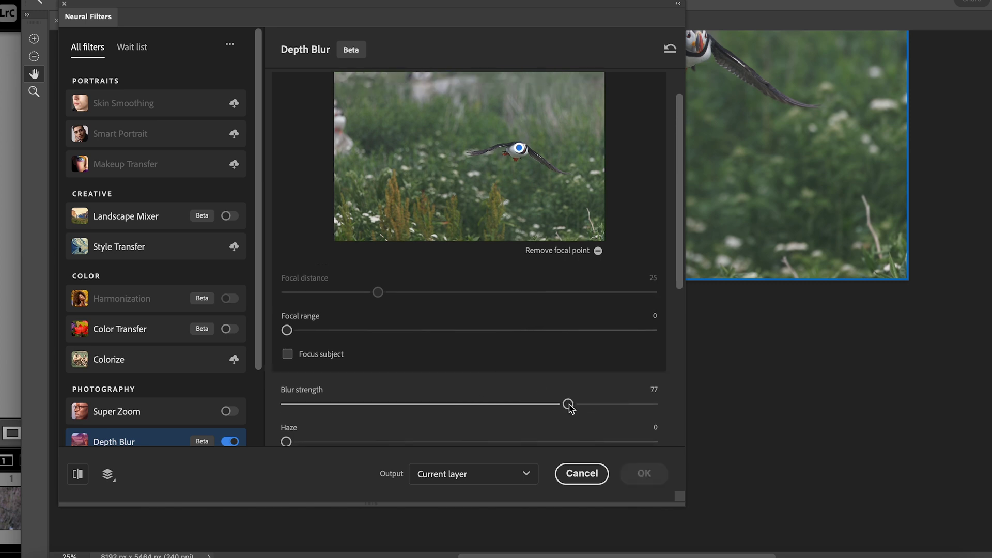
{"action": "left_click", "coordinate": [644, 474]}
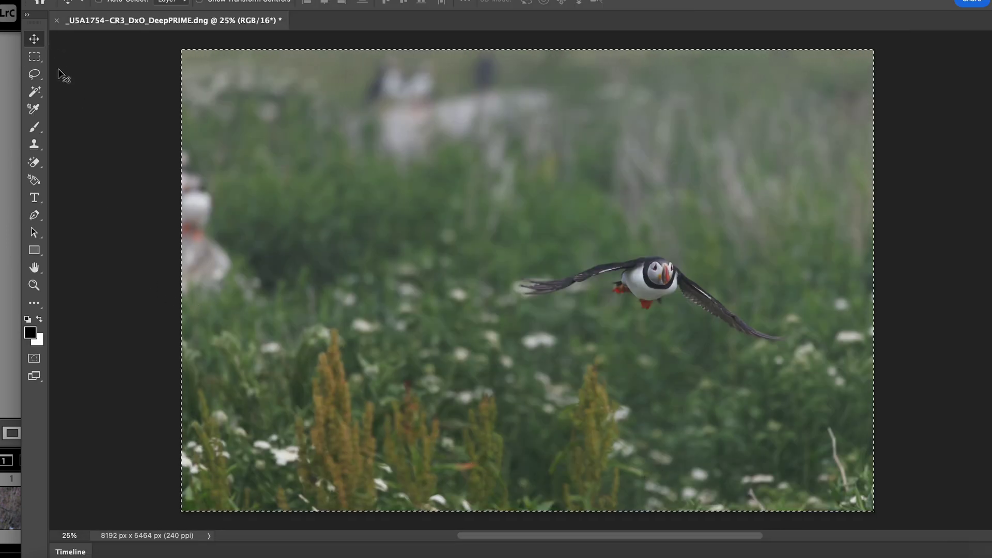
- Save the blurred photo back to Lightroom as _USA1754-CR3_DxO_DeepPRIME-Edit.tif and quit Photoshop
{"action": "key", "text": "ctrl+s"}
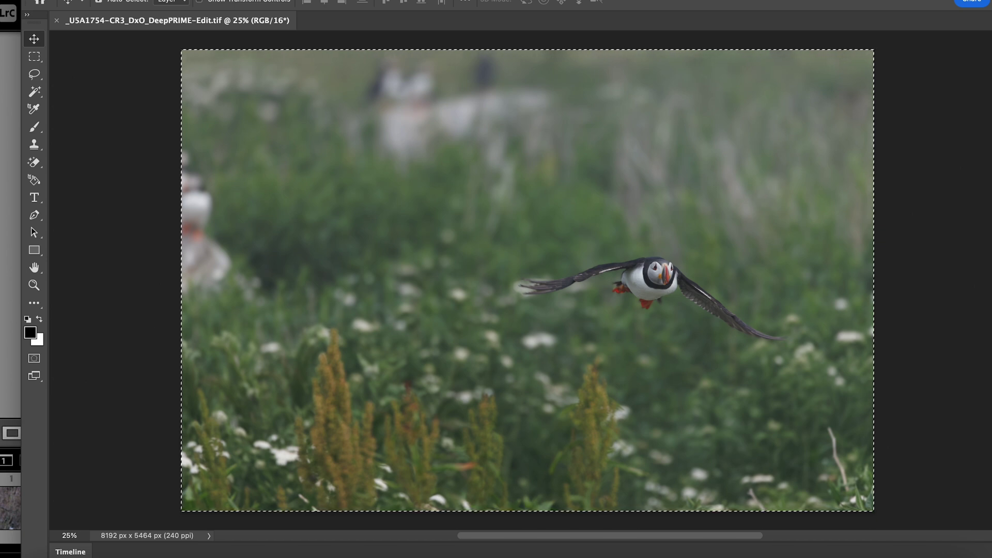
{"action": "left_click", "coordinate": [39, 0]}
{"action": "left_click", "coordinate": [81, 111]}
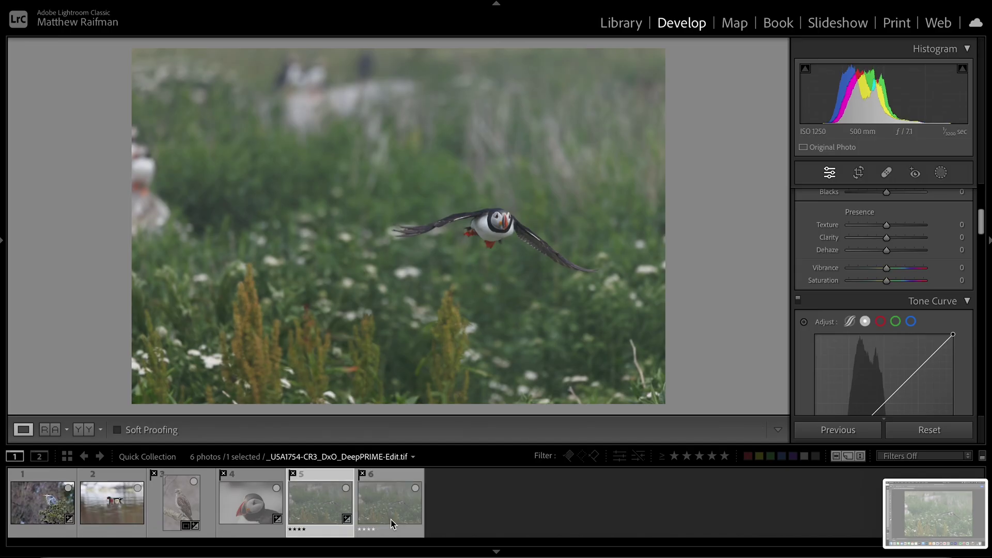
- Select the original .dng puffin photo and zoom in close
{"action": "left_click", "coordinate": [527, 518]}
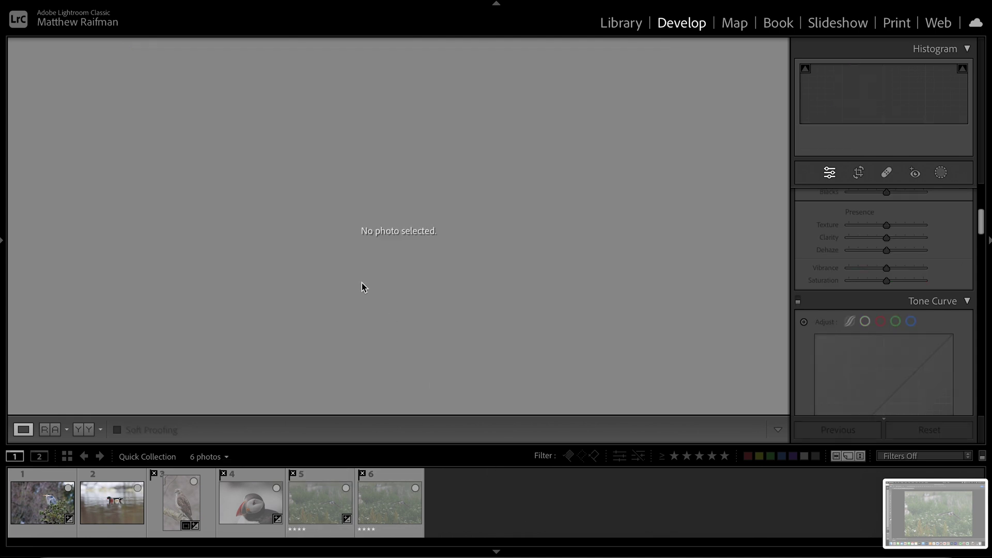
{"action": "left_click", "coordinate": [388, 510]}
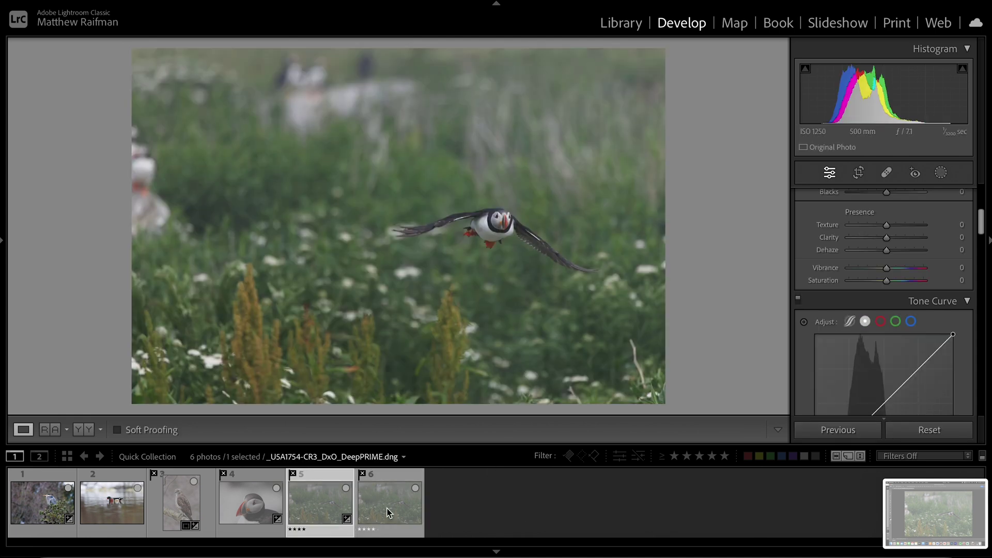
{"action": "left_click", "coordinate": [389, 512]}
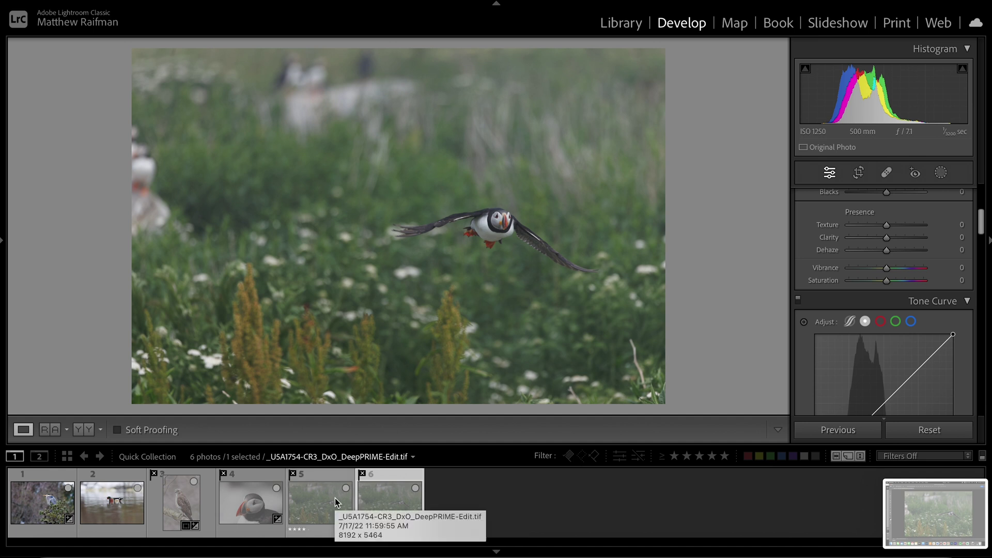
{"action": "left_click", "coordinate": [506, 141]}
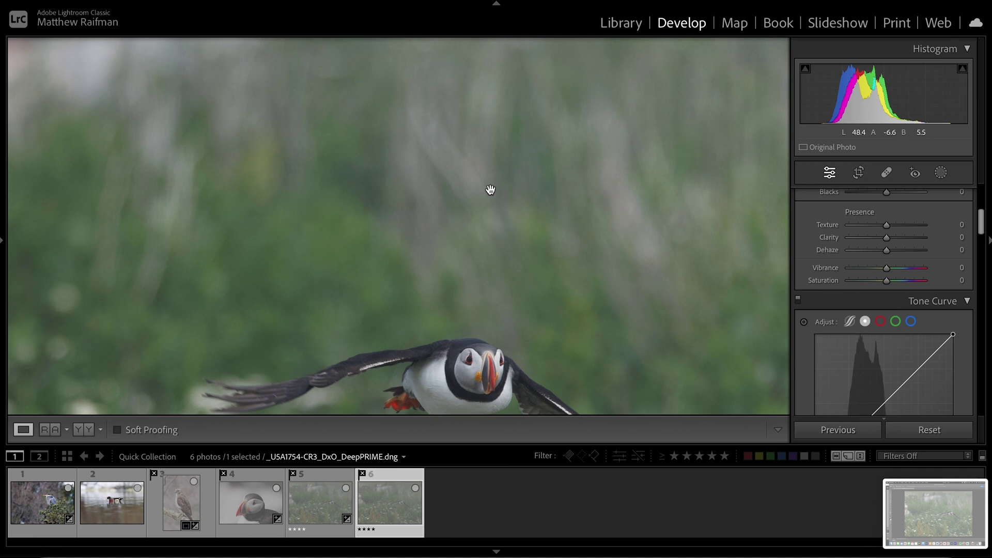
- Toggle between the blurred -Edit.tif and the original .dng with the puffin centred
{"action": "key", "text": "Left"}
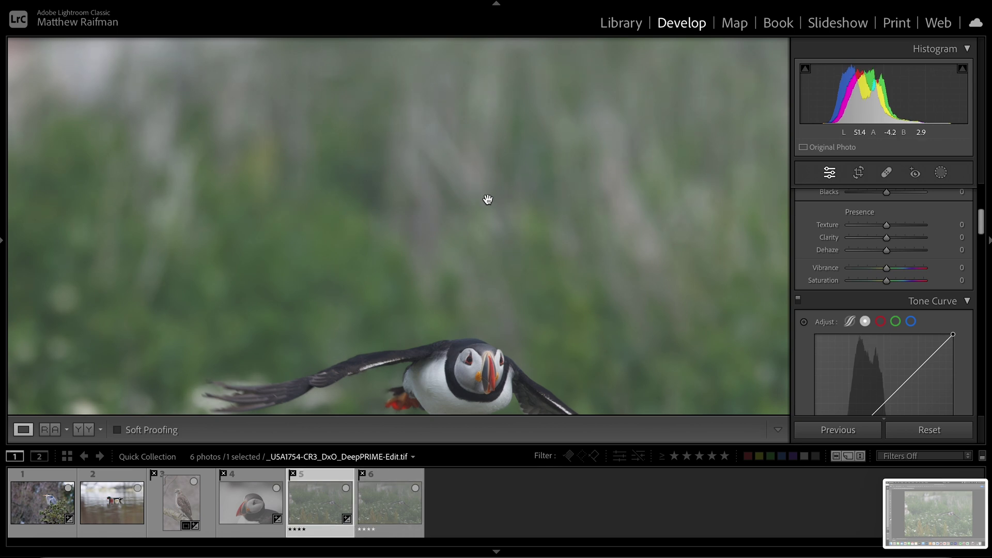
{"action": "left_click_drag", "start_coordinate": [483, 372], "coordinate": [461, 181]}
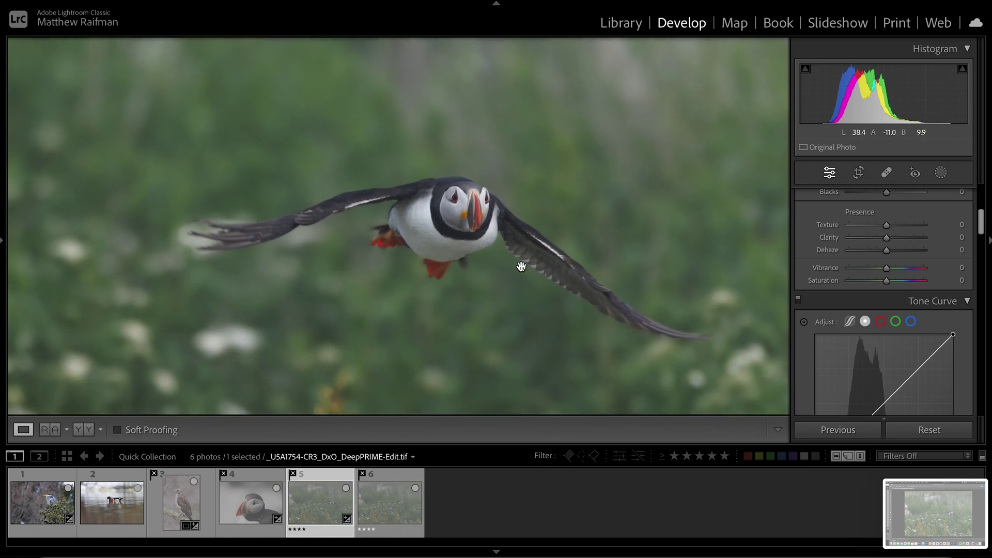
{"action": "key", "text": "Right"}
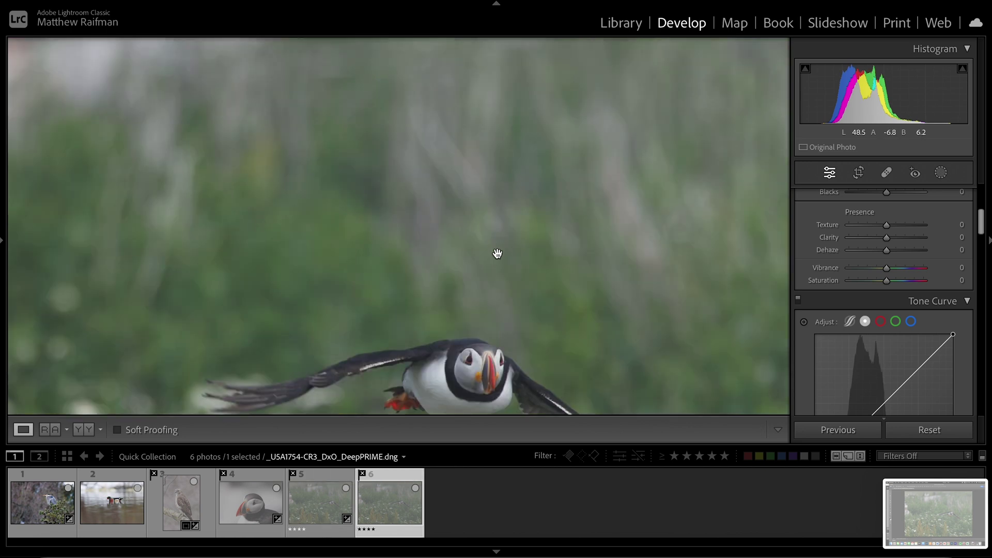
{"action": "left_click_drag", "start_coordinate": [496, 253], "coordinate": [494, 113]}
{"action": "key", "text": "Left"}
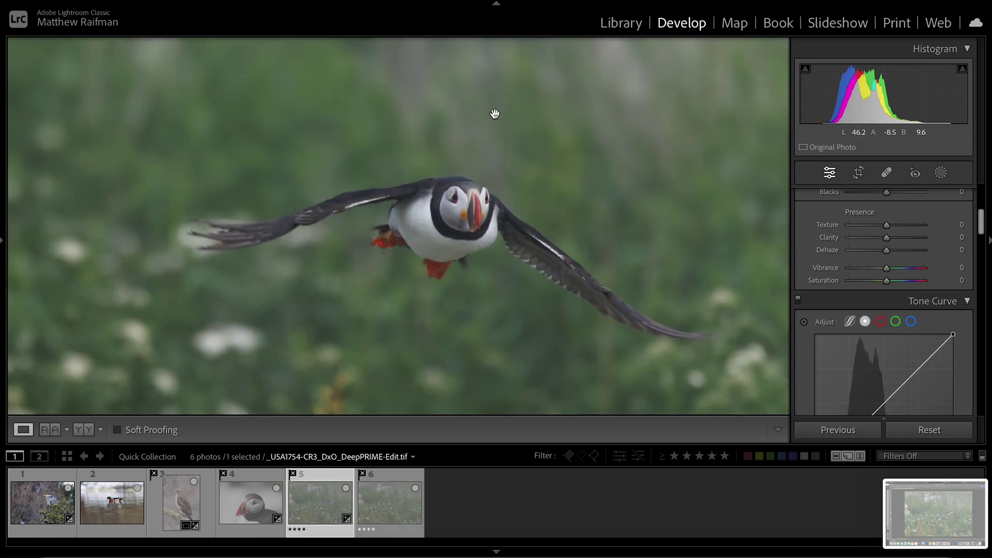
{"action": "left_click", "coordinate": [495, 115]}
{"action": "key", "text": "Right"}
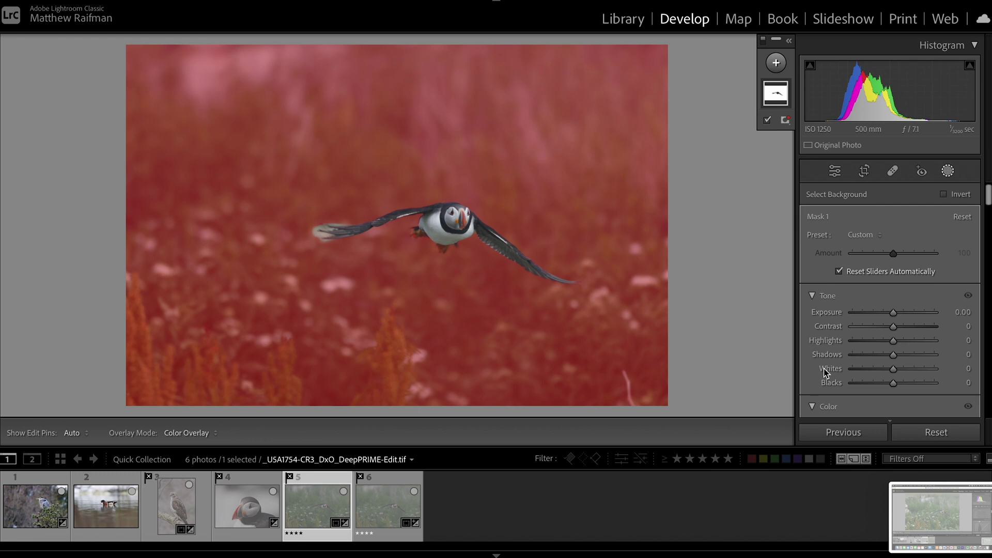
- Lower the background mask's Clarity to -27 and Texture to -40
{"action": "scroll", "coordinate": [892, 370], "scroll_direction": "down", "scroll_amount": 6}
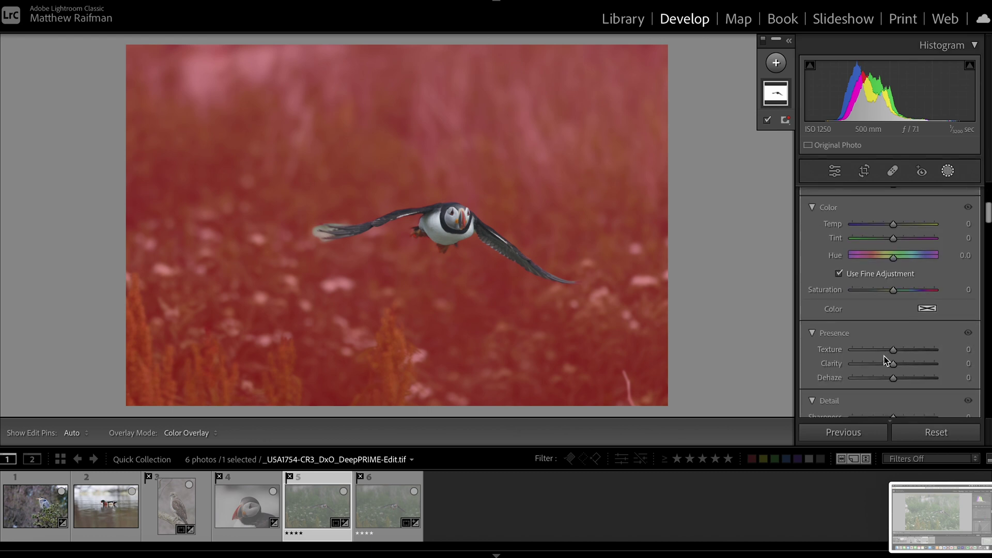
{"action": "mouse_move", "coordinate": [892, 363]}
{"action": "left_mouse_down"}
{"action": "mouse_move", "coordinate": [881, 364]}
{"action": "mouse_move", "coordinate": [888, 349]}
{"action": "left_mouse_up"}
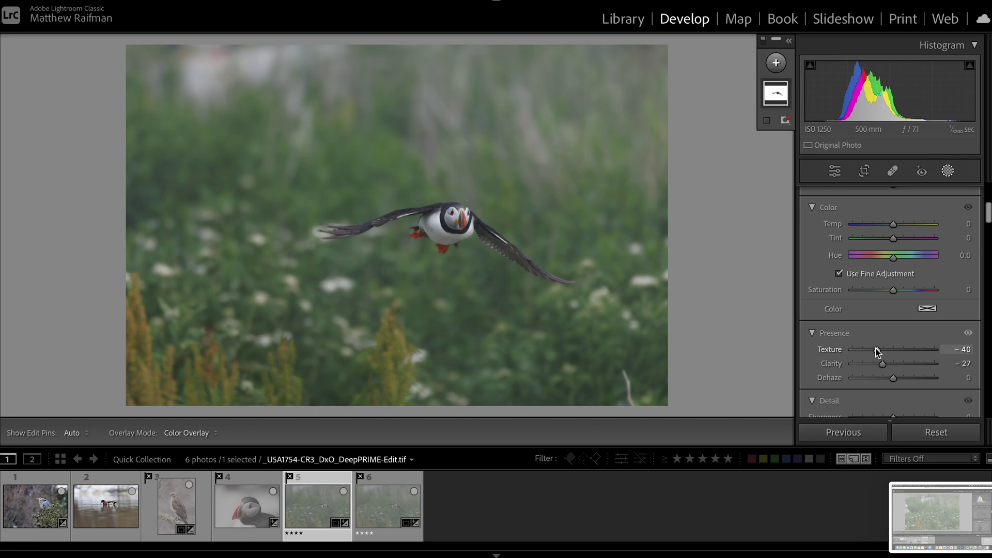